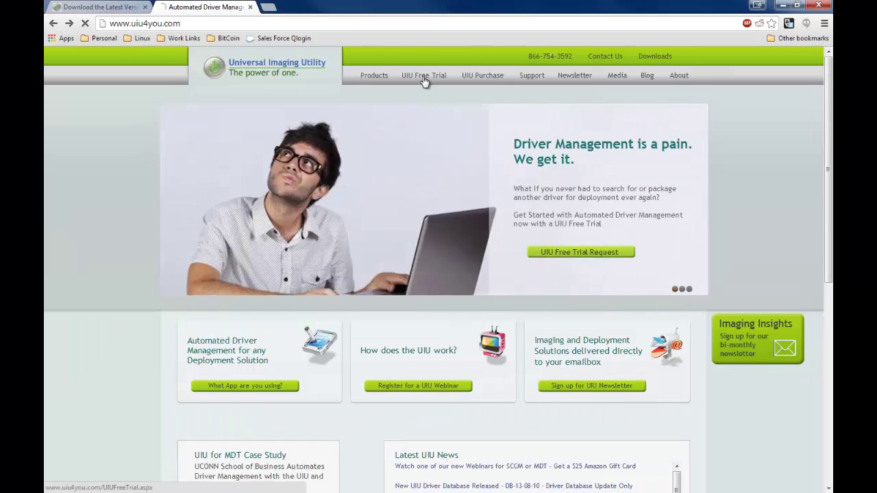
# Go to the UIU Free Trial page and scroll down to its trial form and Submit button
pyautogui.click(424, 78)
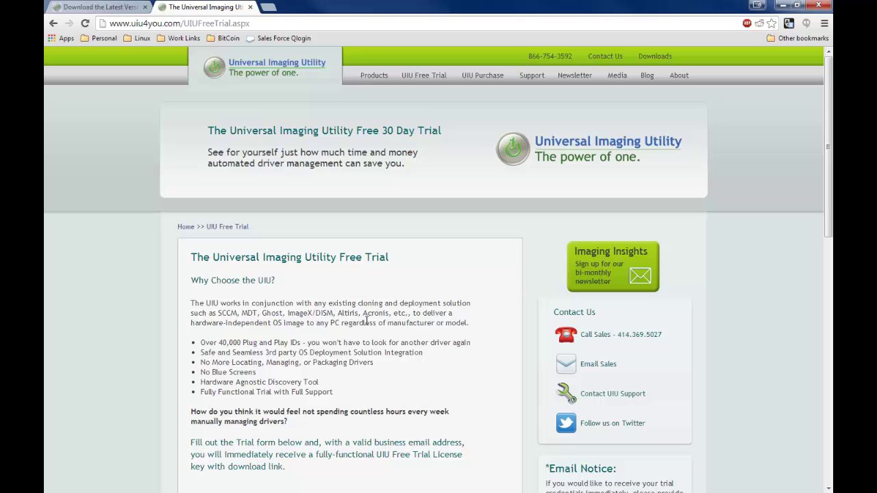
pyautogui.scroll(-4, 374, 312)
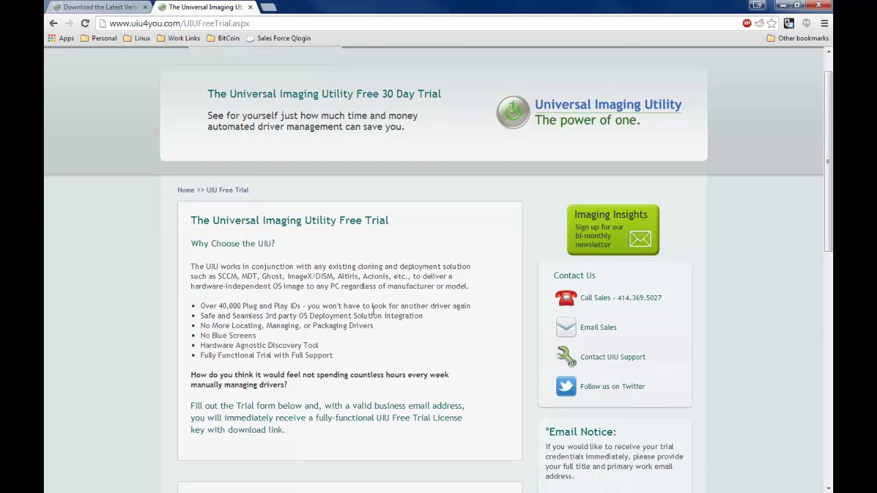
pyautogui.scroll(2, 388, 259)
pyautogui.scroll(1, 389, 259)
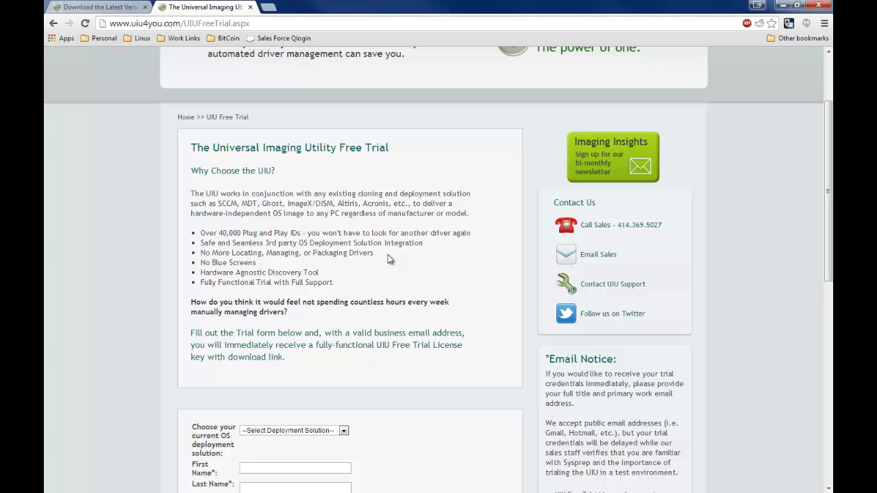
pyautogui.scroll(-2, 425, 377)
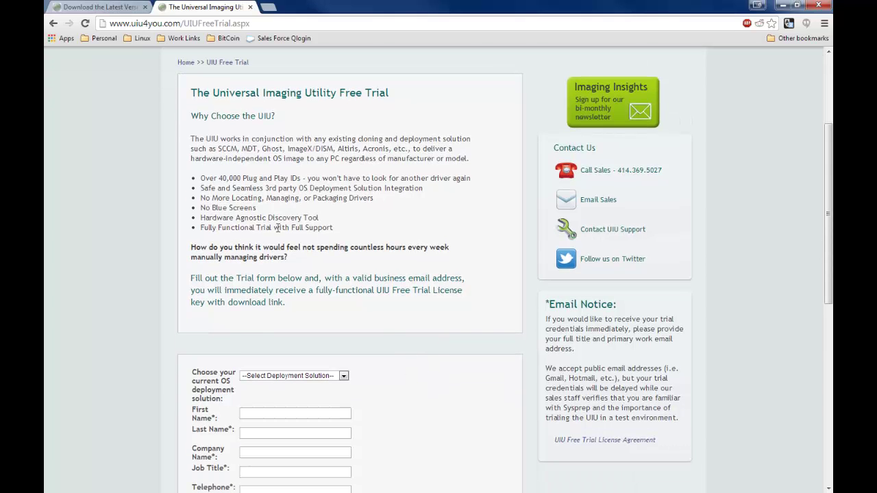
pyautogui.scroll(-2, 426, 379)
pyautogui.scroll(-2, 426, 379)
pyautogui.scroll(-1, 411, 308)
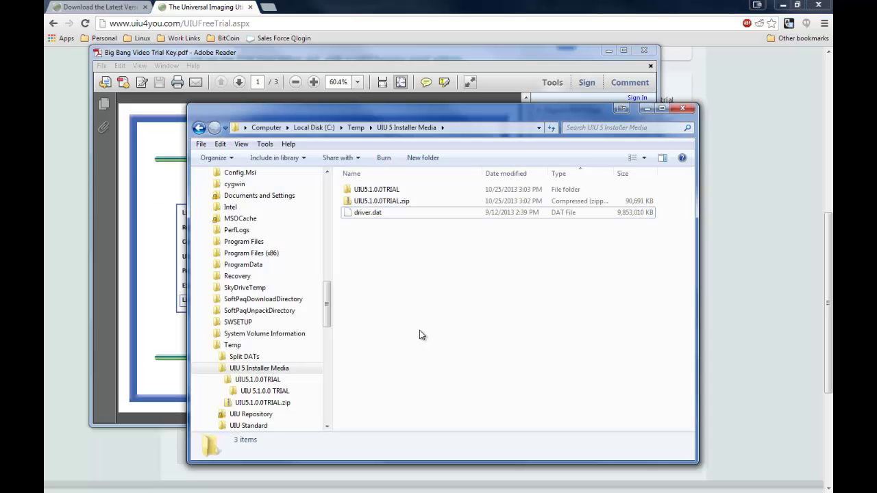
# Bring the UIU Trial License Certificate forward and select its username and password
pyautogui.click(310, 54)
pyautogui.moveTo(273, 58); pyautogui.dragTo(297, 57)
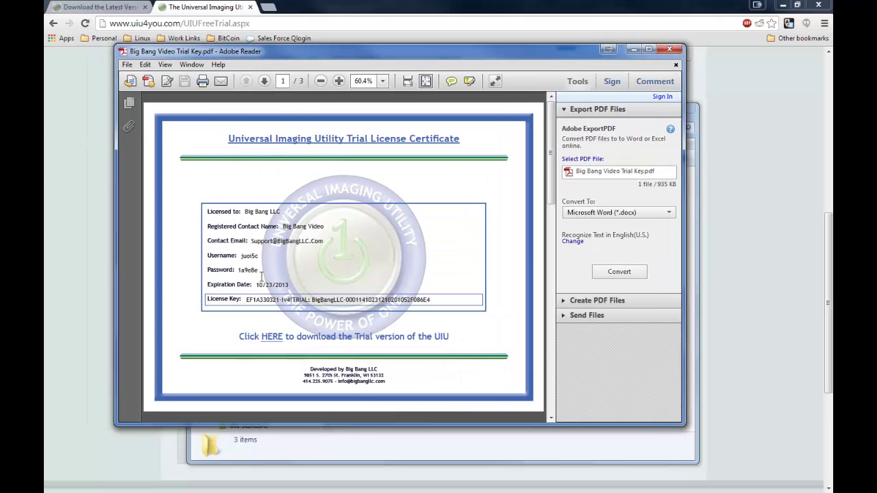
pyautogui.doubleClick(253, 255)
pyautogui.doubleClick(251, 272)
pyautogui.click(273, 302)
# On the Download the Latest Version page, enter the certificate's password and submit
pyautogui.click(110, 6)
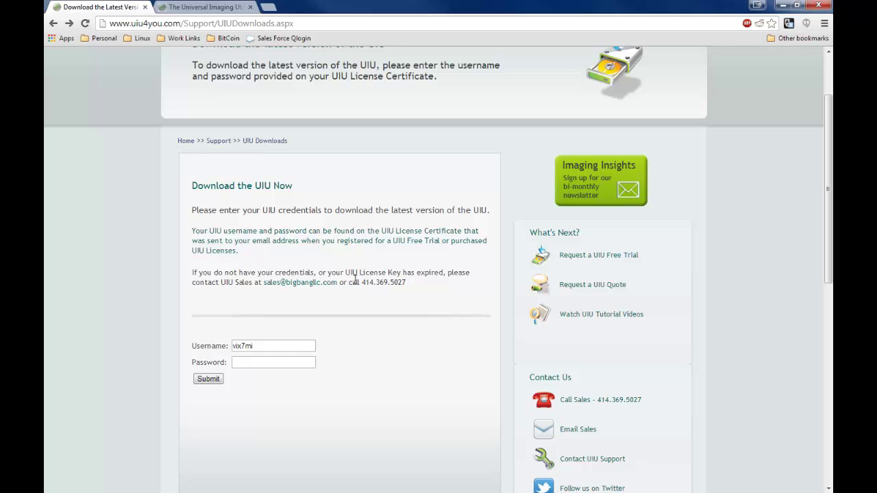
pyautogui.scroll(3, 371, 366)
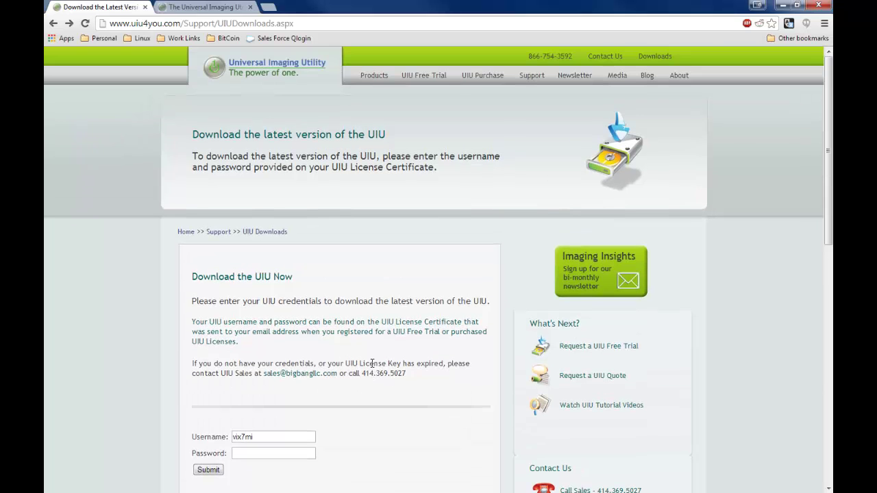
pyautogui.scroll(-2, 371, 363)
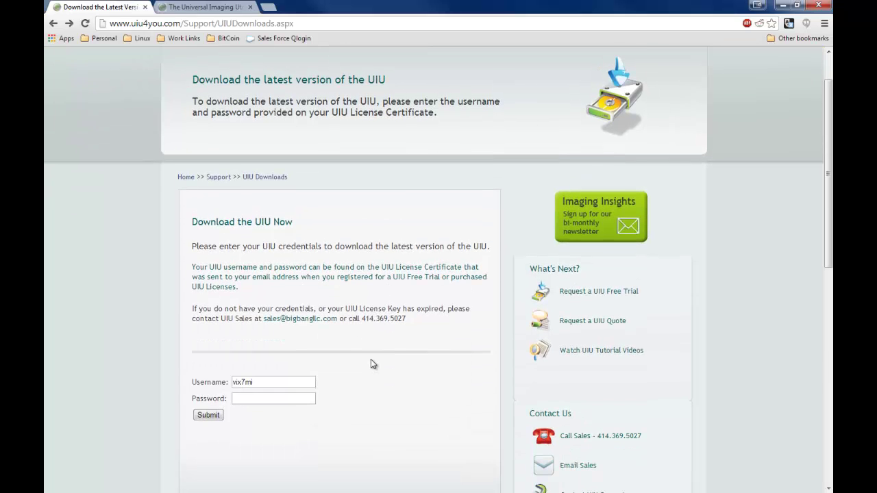
pyautogui.scroll(-1, 371, 359)
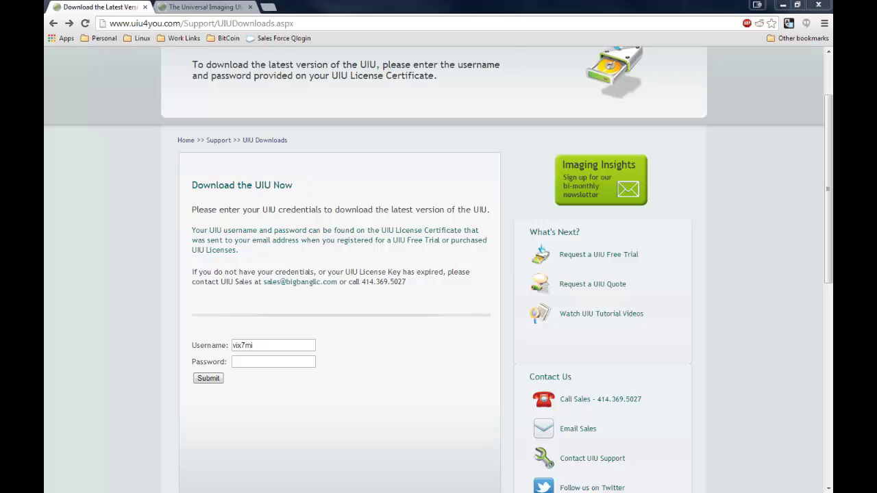
pyautogui.click(244, 359)
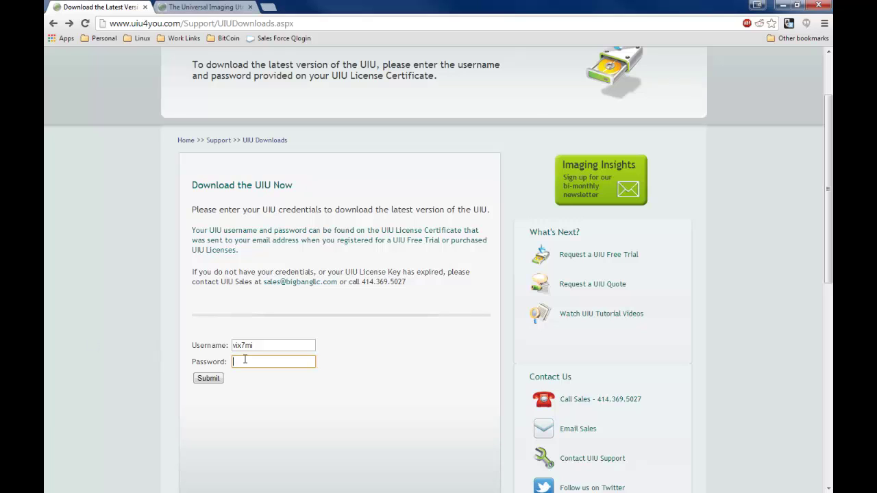
pyautogui.write('••••••')
pyautogui.click(215, 381)
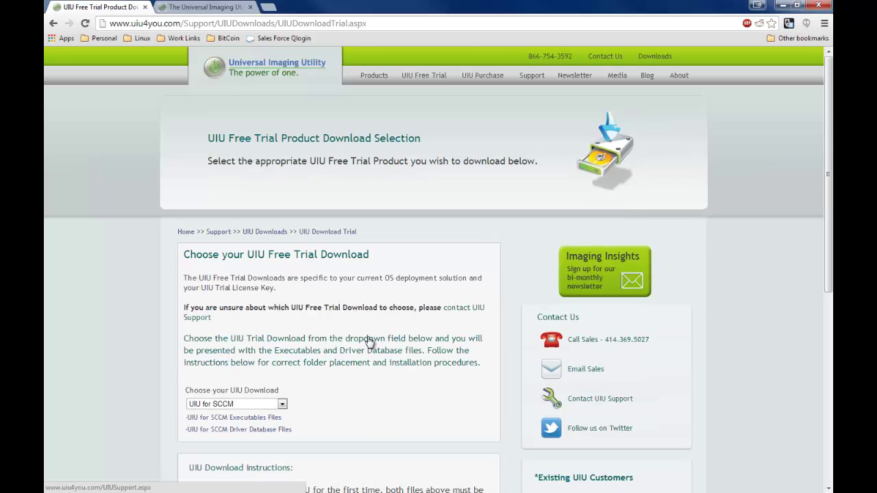
# Select UIU for Ghost from the Choose your UIU Download dropdown
pyautogui.scroll(-2, 368, 337)
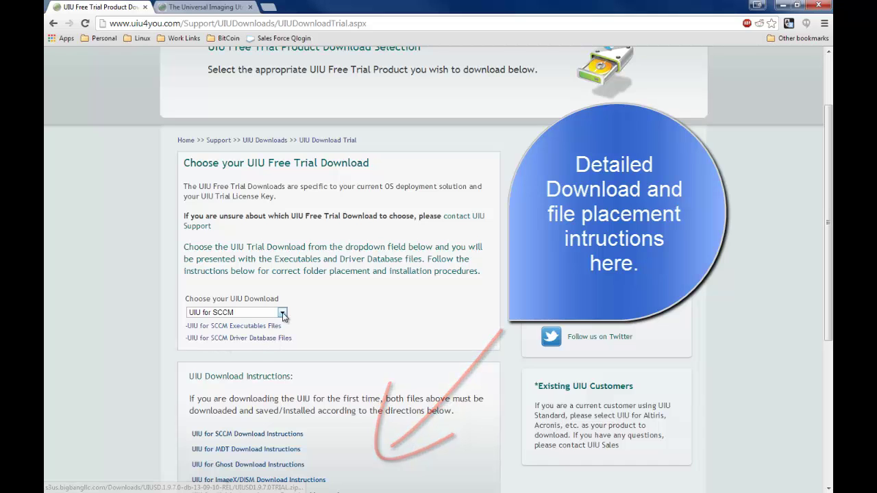
pyautogui.click(283, 314)
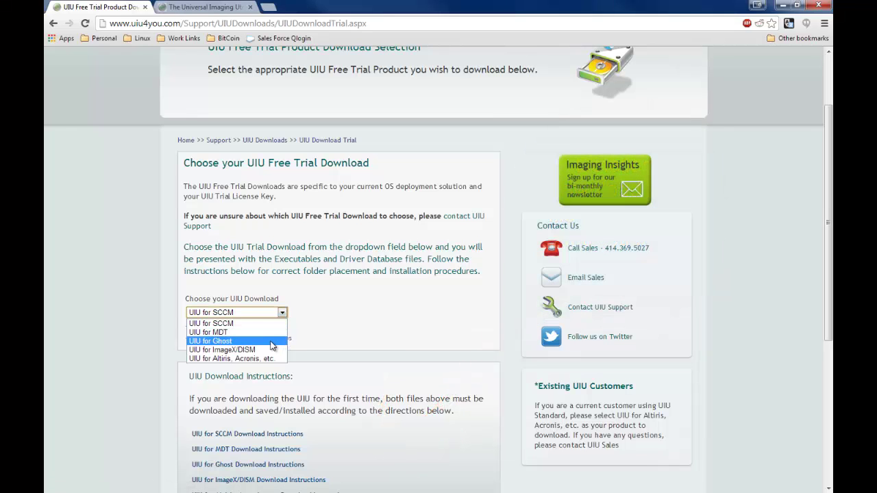
pyautogui.click(271, 342)
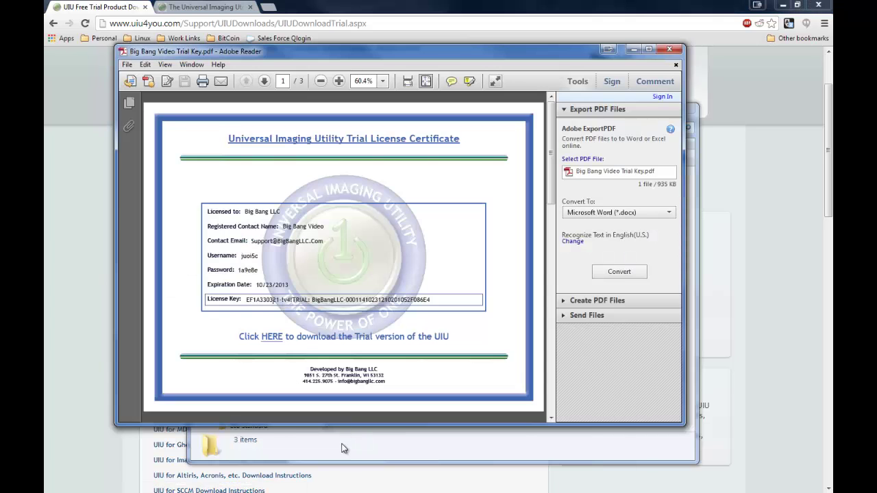
# Browse into the extracted UIU 5.1.0.0 TRIAL folder, then return to UIU 5 Installer Media
pyautogui.click(343, 449)
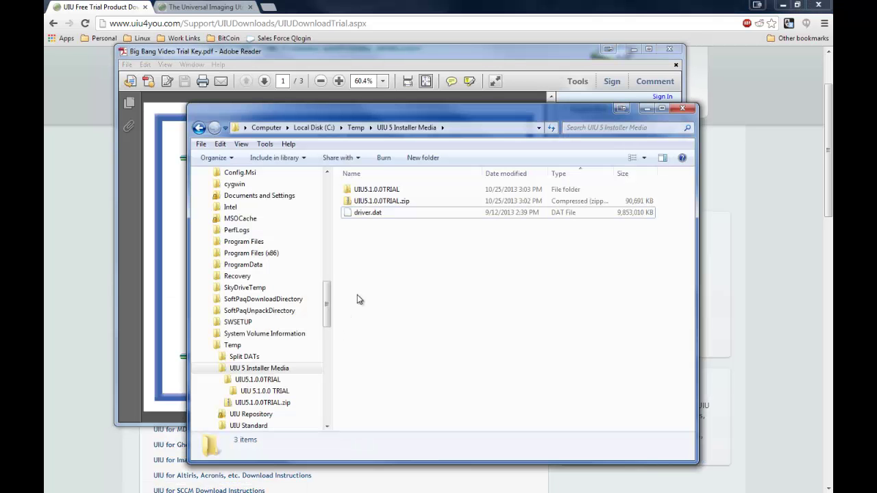
pyautogui.click(363, 204)
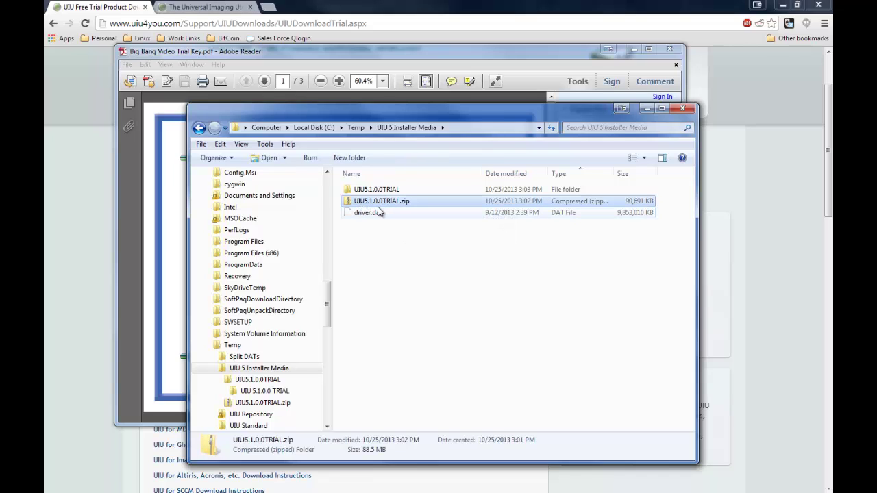
pyautogui.click(379, 217)
pyautogui.doubleClick(380, 190)
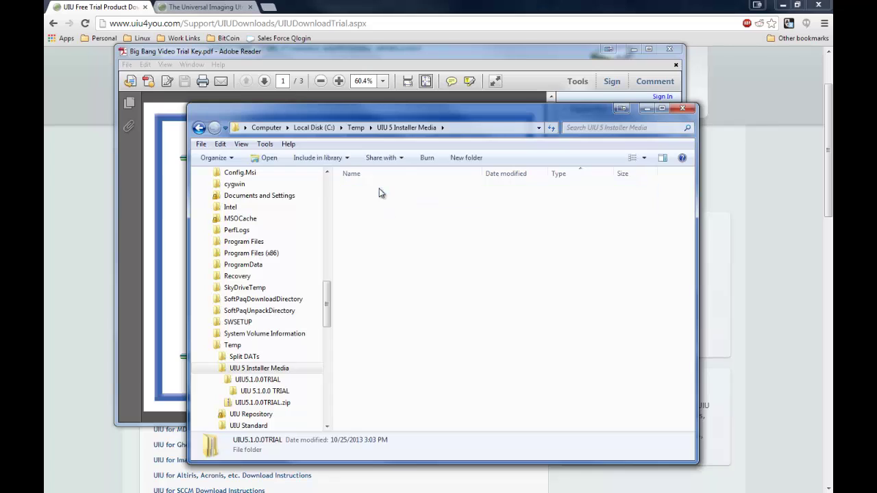
pyautogui.click(385, 188)
pyautogui.doubleClick(385, 189)
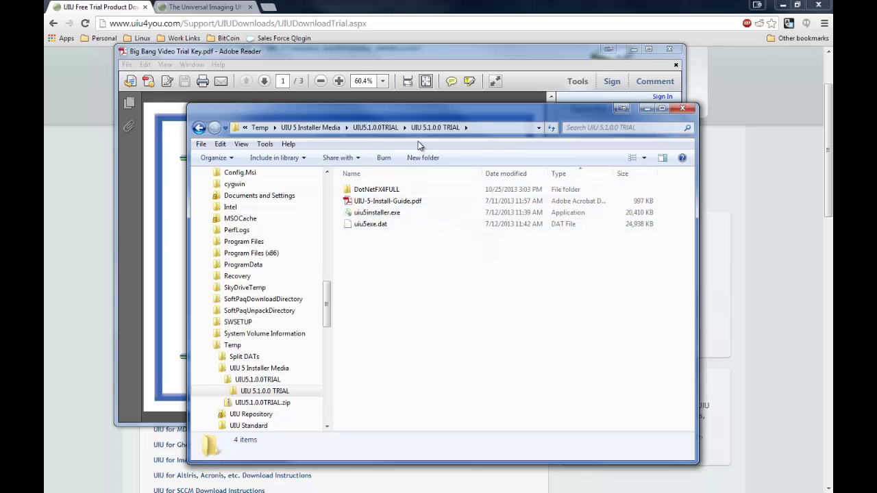
pyautogui.click(325, 128)
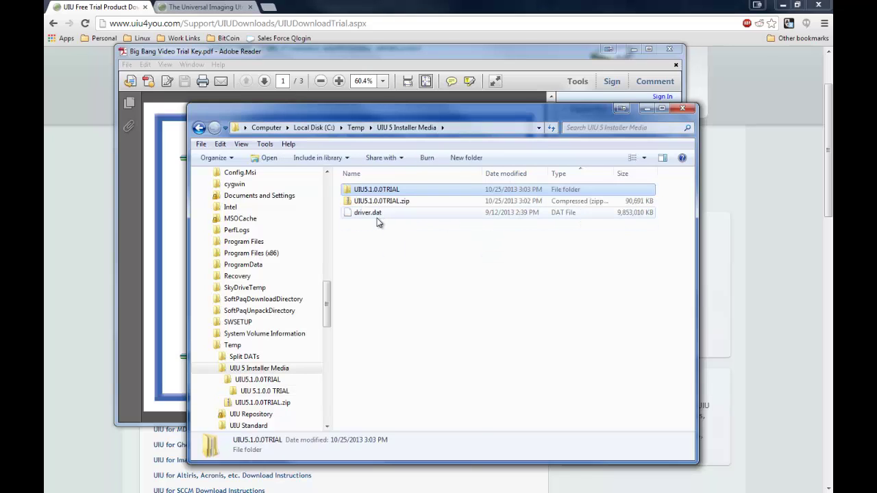
# Cut driver.dat and paste it into the extracted trial folder
pyautogui.click(374, 216)
pyautogui.rightClick(372, 215)
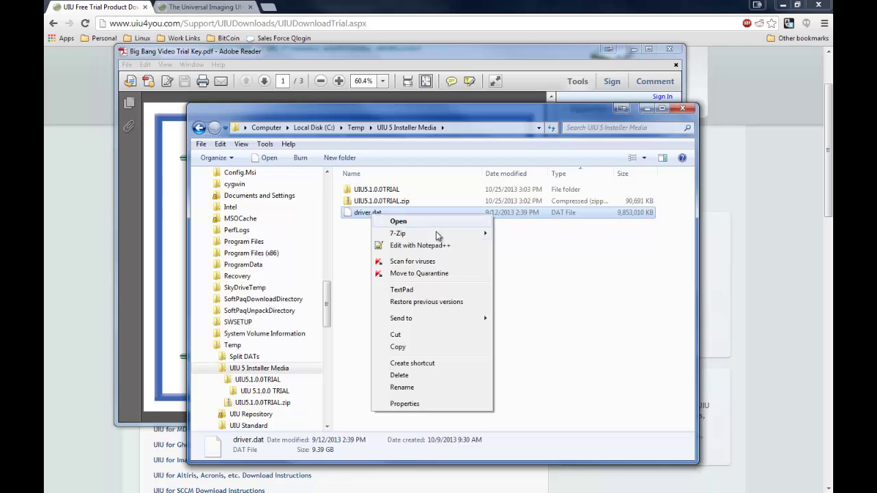
pyautogui.click(428, 336)
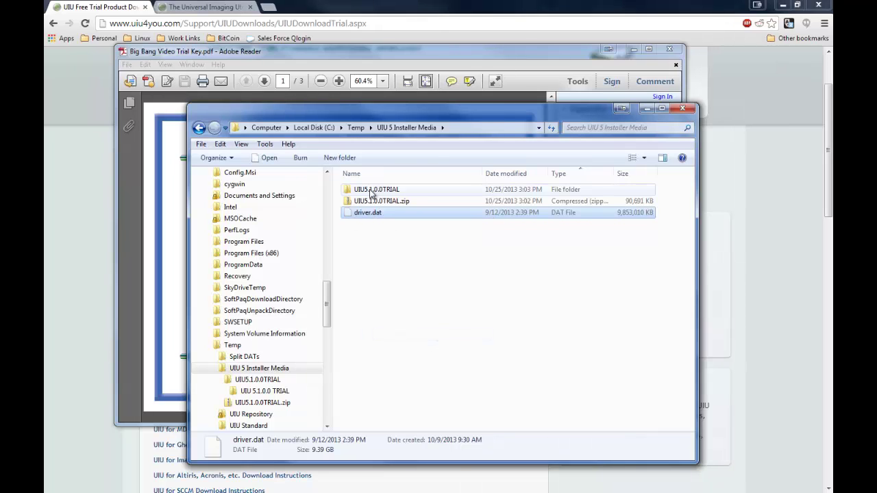
pyautogui.doubleClick(371, 190)
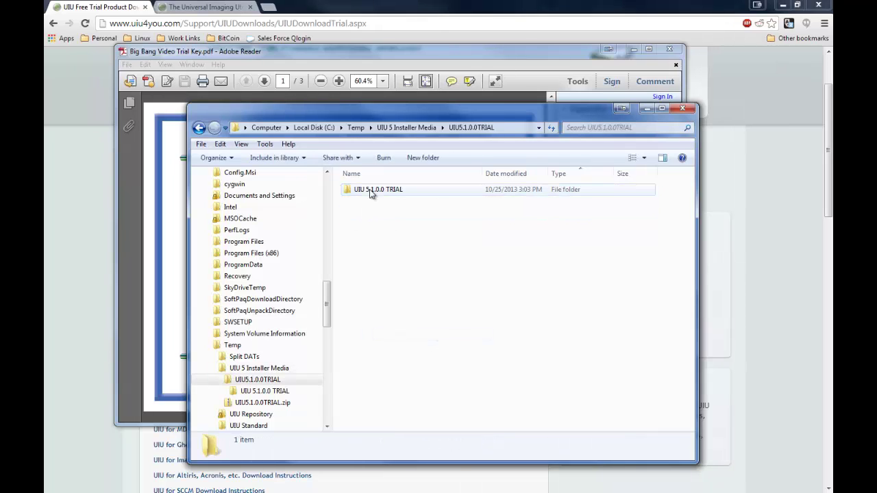
pyautogui.rightClick(377, 251)
pyautogui.click(403, 327)
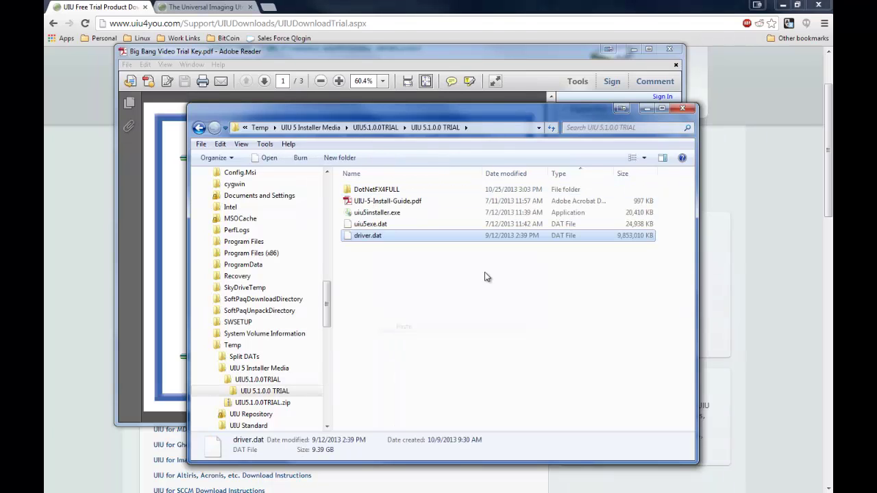
# Launch uiu5installer.exe and paste the trial key into the License Key field
pyautogui.doubleClick(375, 213)
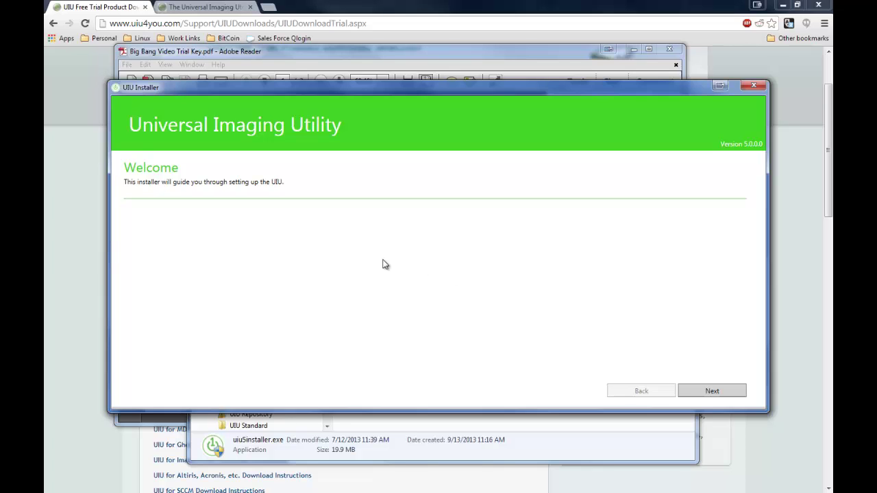
pyautogui.click(682, 387)
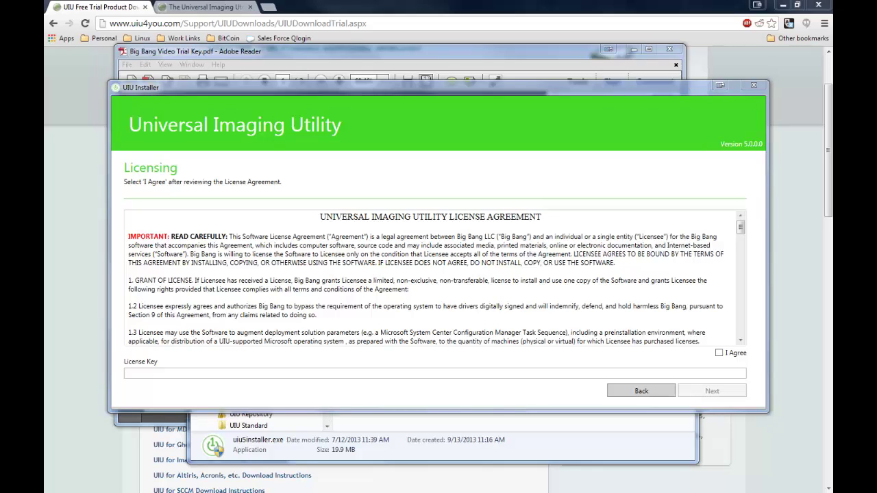
pyautogui.click(219, 374)
pyautogui.hotkey('ctrl', 'v')
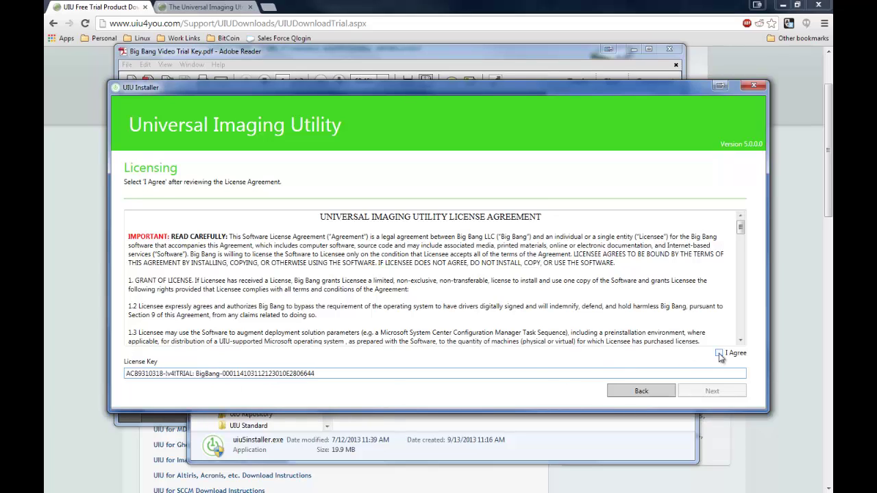
# Accept the license agreement and advance past Trial Limitations to Prerequisites
pyautogui.click(718, 353)
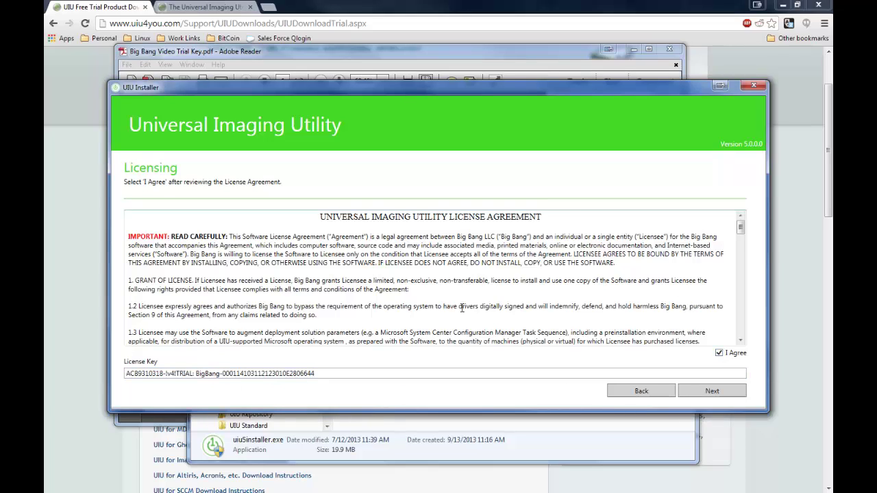
pyautogui.click(715, 392)
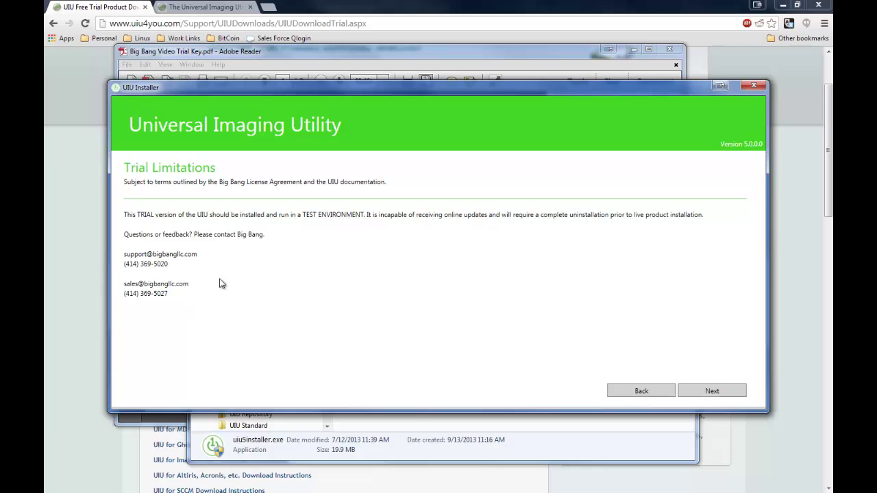
pyautogui.click(709, 391)
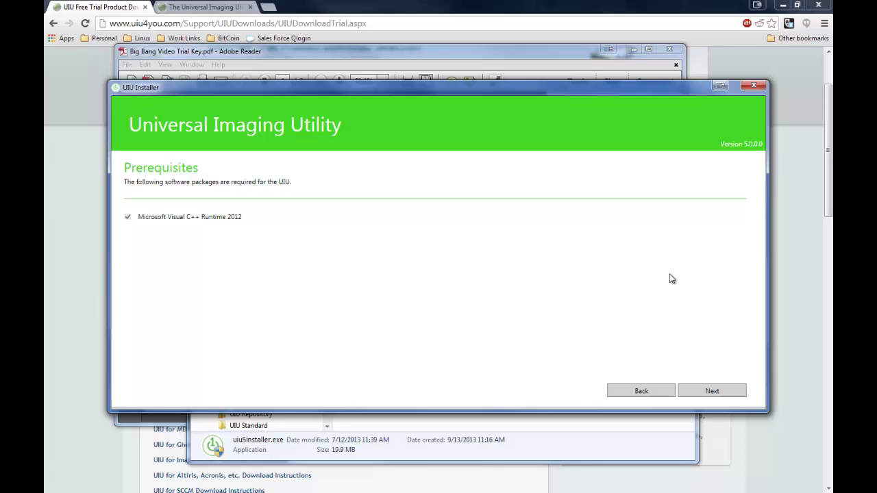
# Advance to the UIU Repository page and open C:\Temp\UIU Repository in Explorer
pyautogui.click(712, 392)
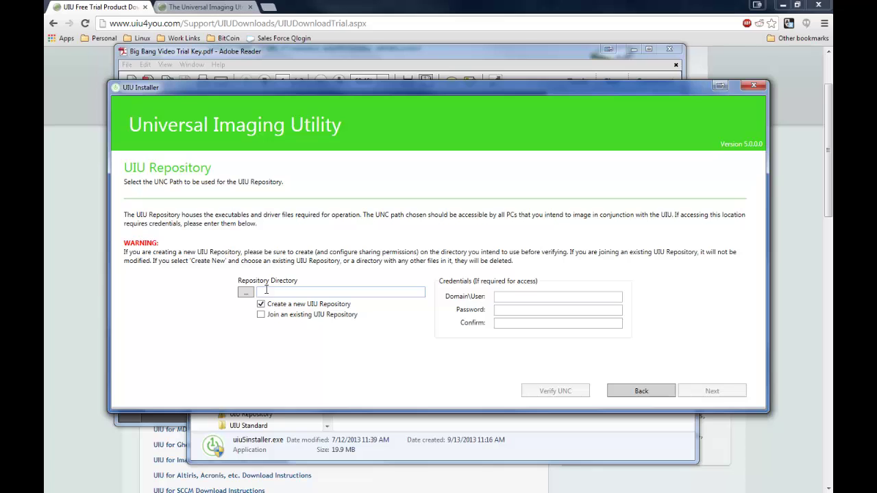
pyautogui.click(266, 290)
pyautogui.click(439, 446)
pyautogui.click(232, 344)
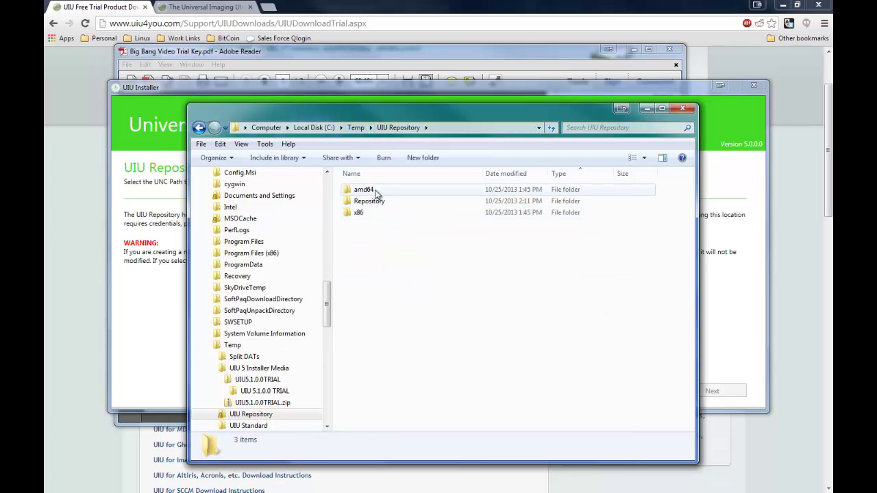
# Copy the UIU Repository folder's Network Path from its Sharing properties
pyautogui.click(357, 127)
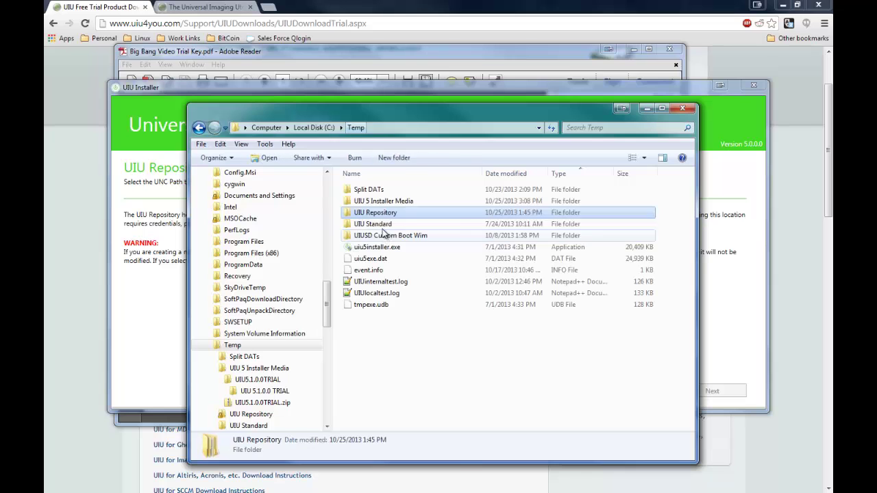
pyautogui.rightClick(386, 213)
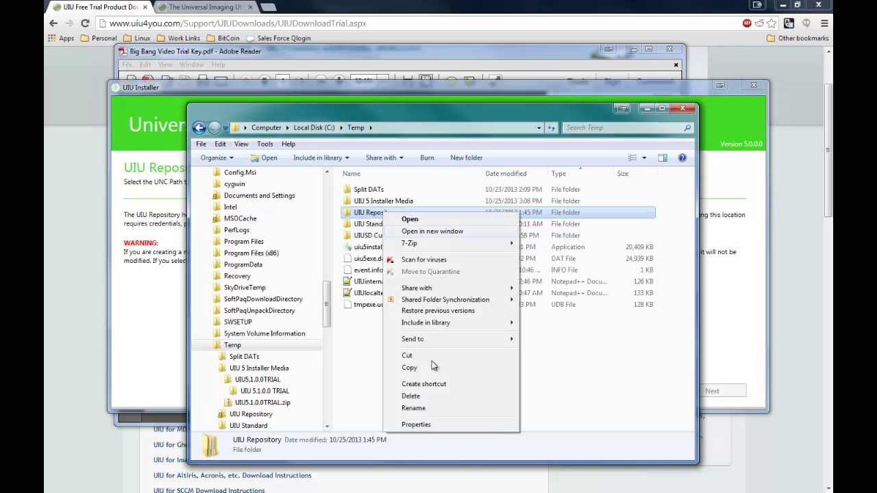
pyautogui.click(419, 422)
pyautogui.click(439, 236)
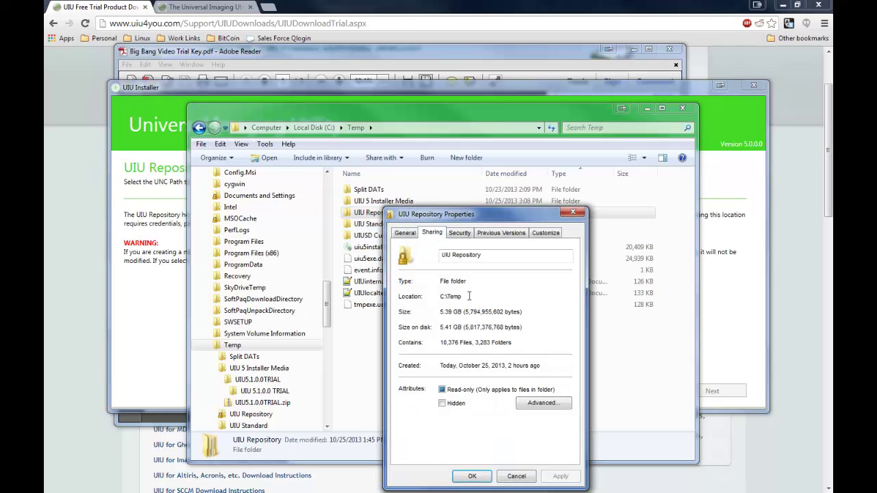
pyautogui.moveTo(503, 297); pyautogui.dragTo(402, 298)
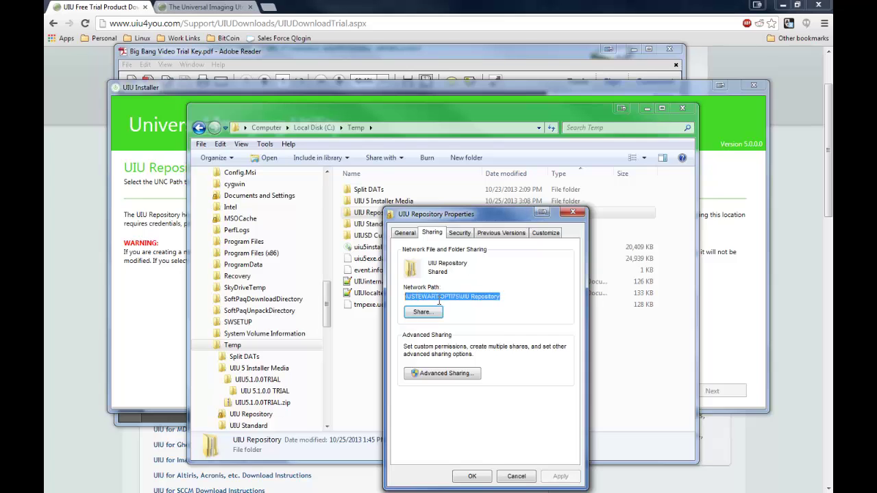
pyautogui.rightClick(439, 301)
pyautogui.click(474, 334)
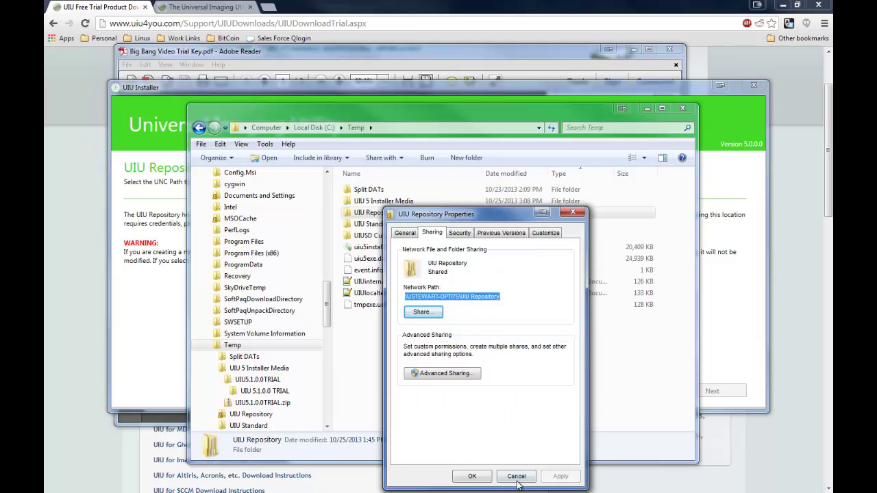
pyautogui.click(473, 476)
# Paste the network path as Repository Directory and tick Join an existing UIU Repository
pyautogui.click(644, 110)
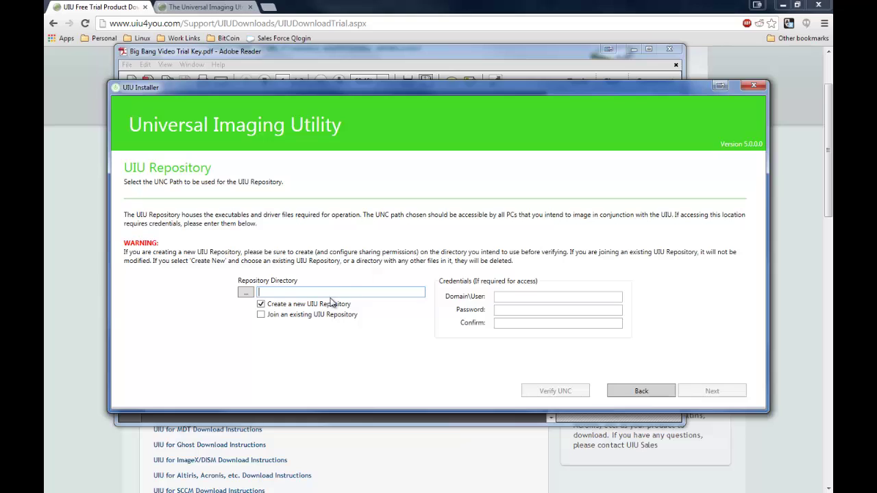
pyautogui.hotkey('ctrl', 'v')
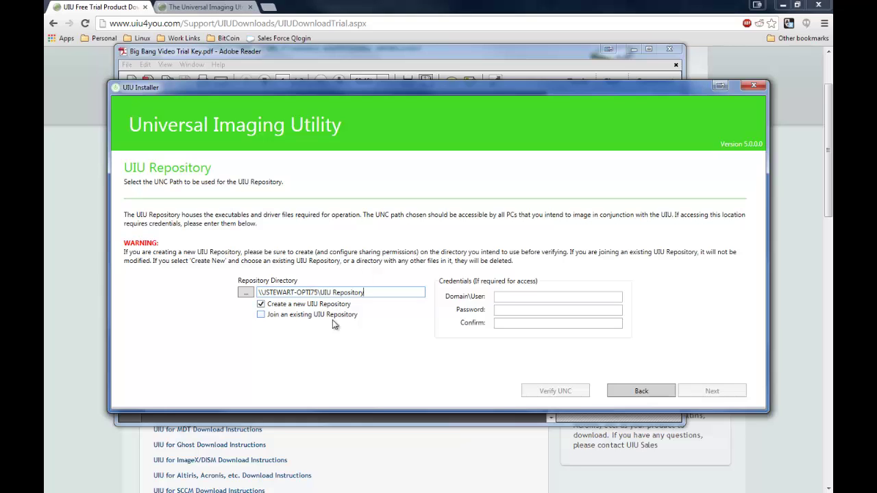
pyautogui.click(263, 316)
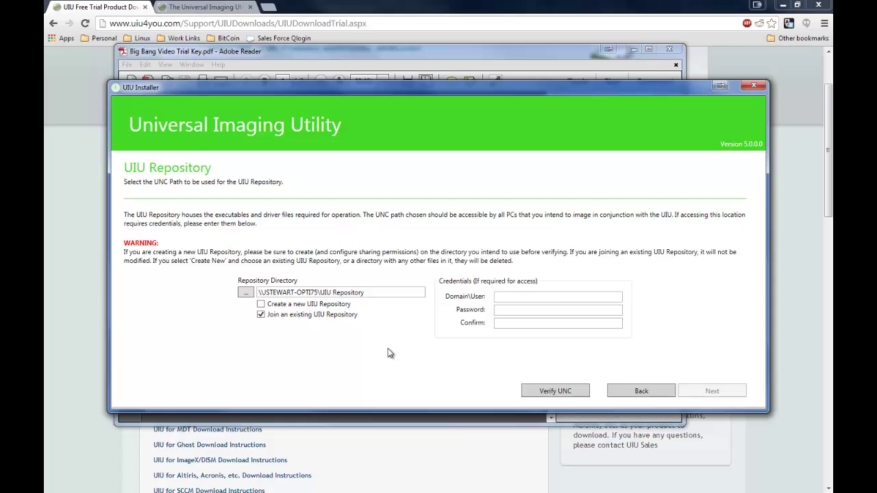
# Verify the UNC path connects and acknowledge the success message
pyautogui.click(528, 294)
pyautogui.click(526, 310)
pyautogui.click(521, 323)
pyautogui.click(518, 296)
pyautogui.click(555, 392)
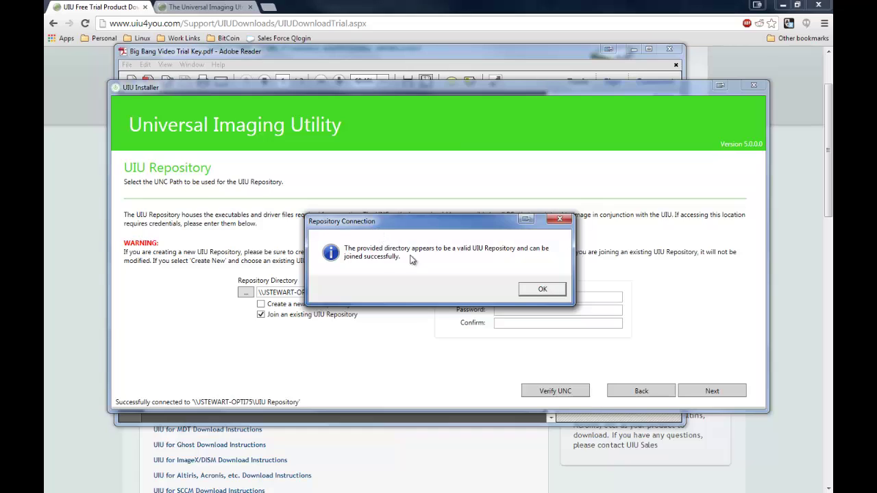
pyautogui.moveTo(429, 224); pyautogui.dragTo(424, 229)
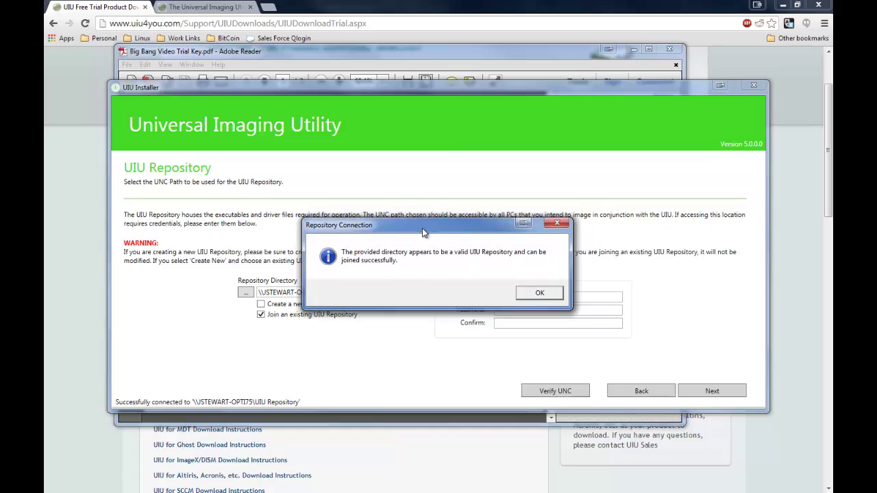
pyautogui.click(537, 295)
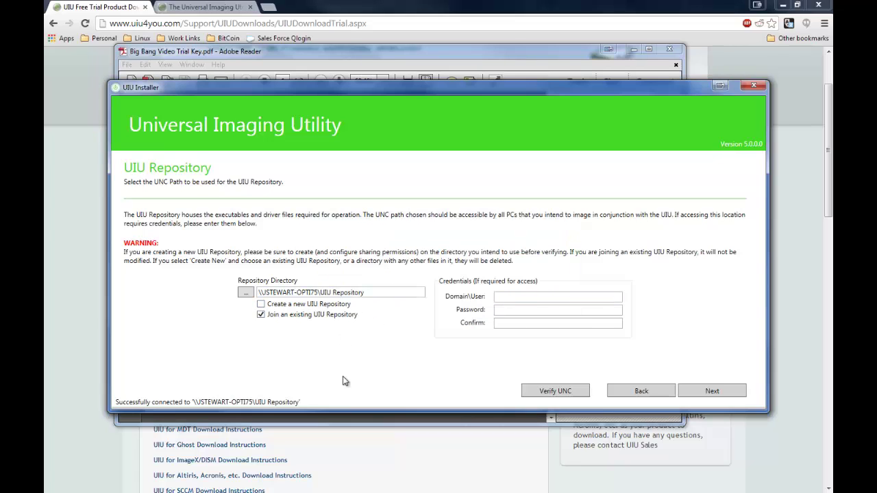
# Install UIU to C:\Program Files\UIU with desktop and Start Menu shortcuts
pyautogui.click(712, 392)
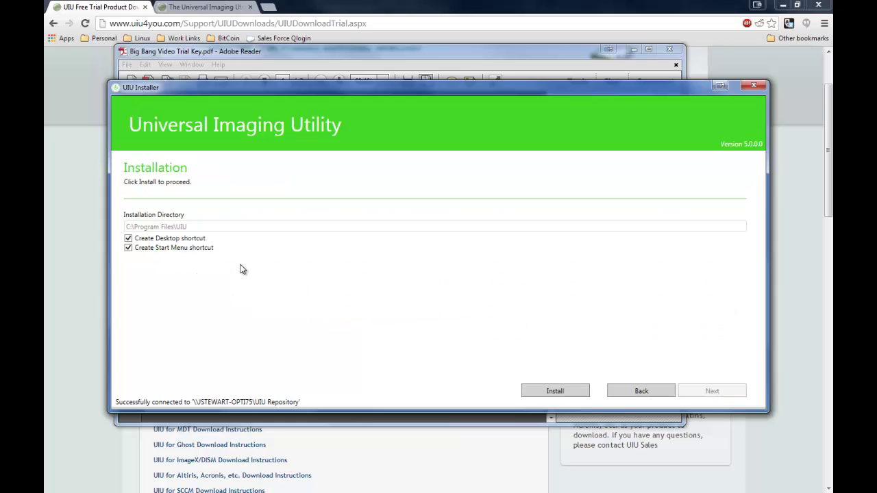
pyautogui.click(561, 392)
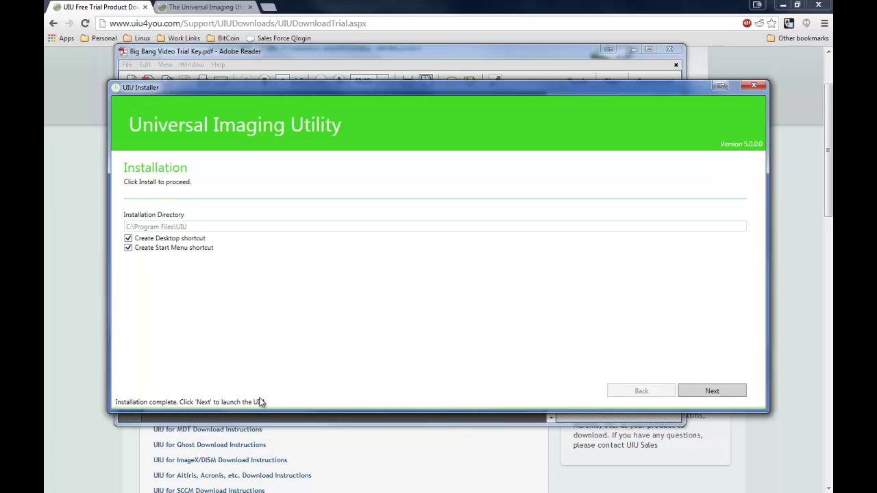
# Finish the installer so the UIU 5 trial launches connected to the shared UNC repository
pyautogui.click(724, 390)
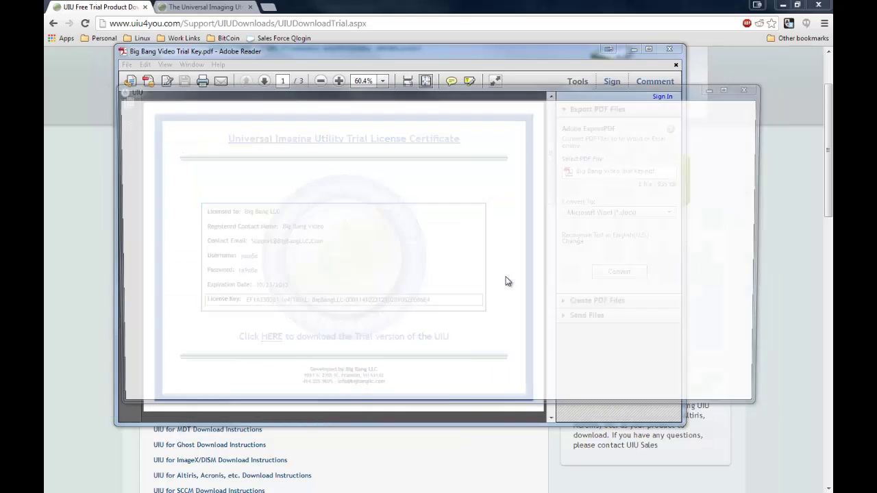